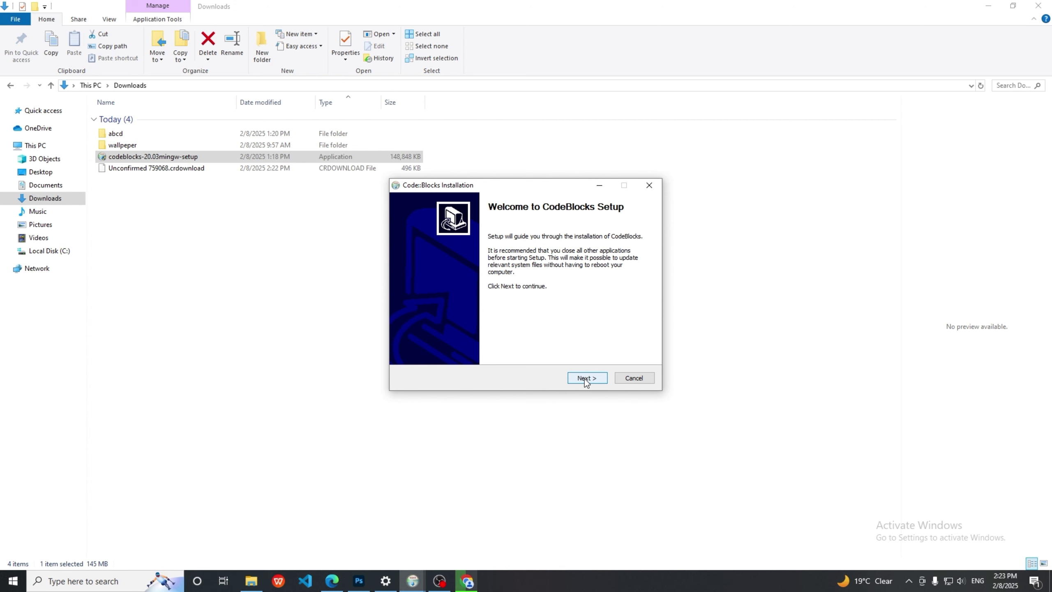
Advance past the welcome page of the Code::Blocks setup and accept its license agreement.
click(585, 378)
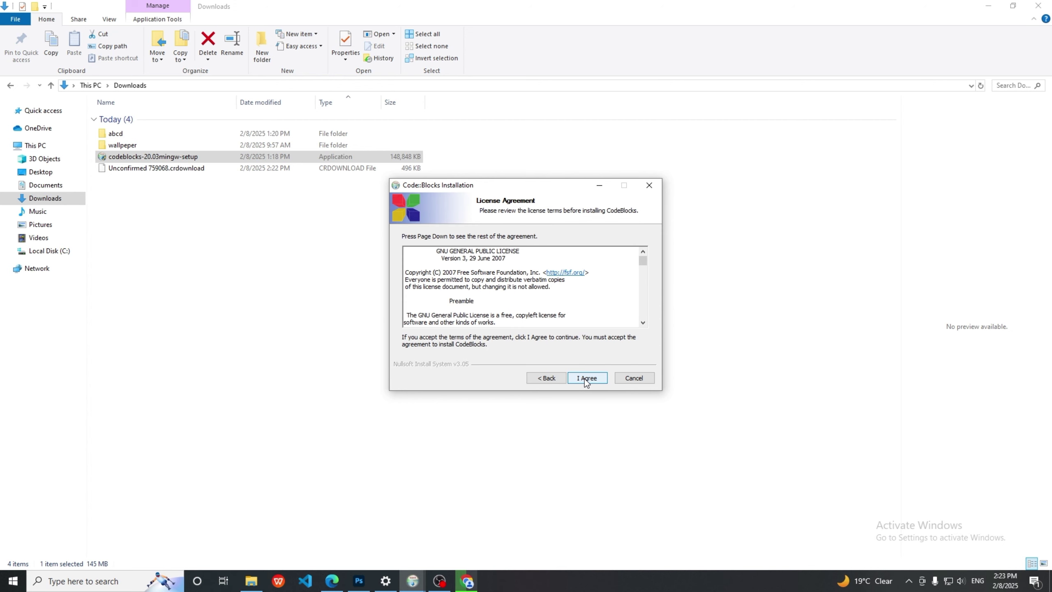
click(585, 378)
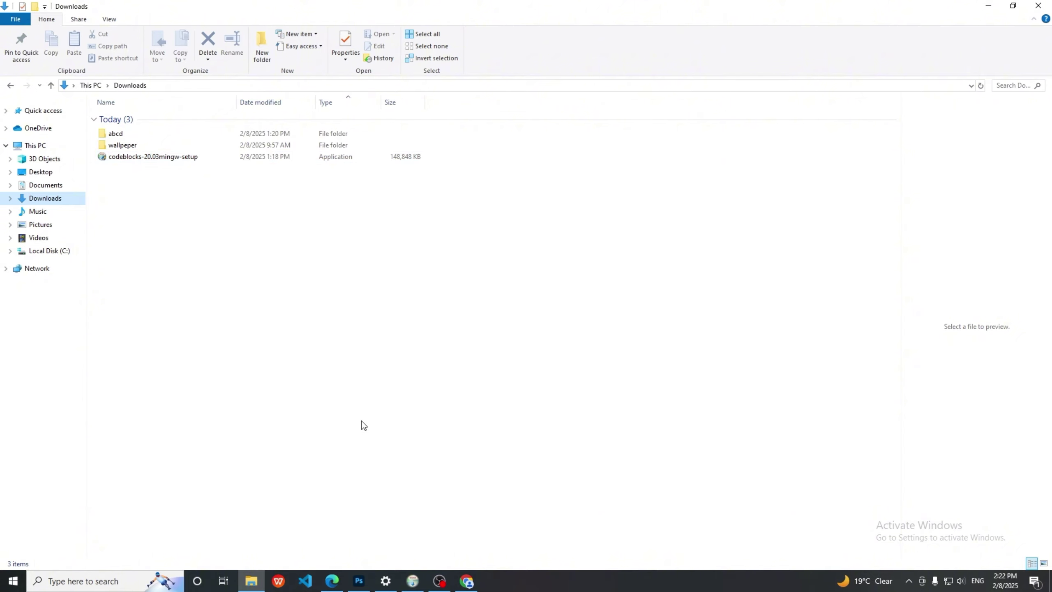
Switch to Chrome, search Google for "code blocks download" and open the codeblocks.org Downloads page.
click(466, 581)
click(422, 207)
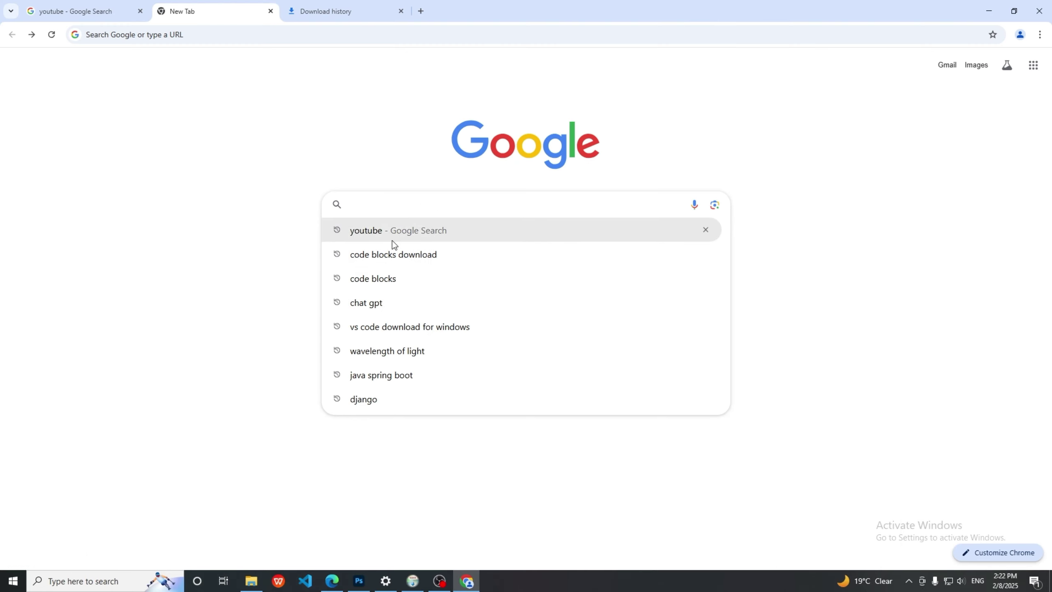
click(392, 253)
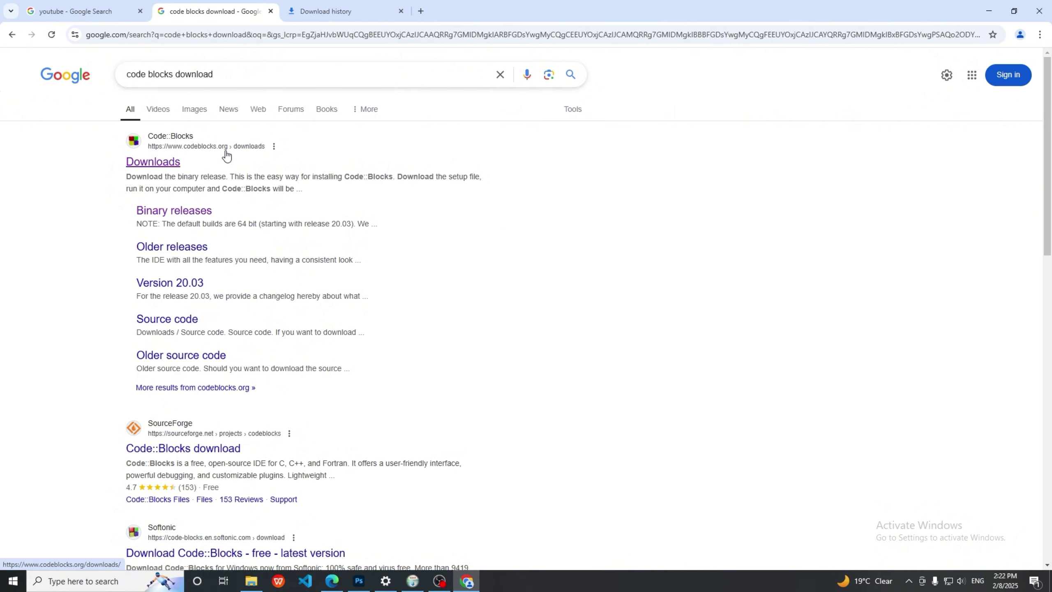
click(156, 163)
Open the Binary releases page from the See also links and dismiss the advertisement.
scroll(448, 254, down, 5)
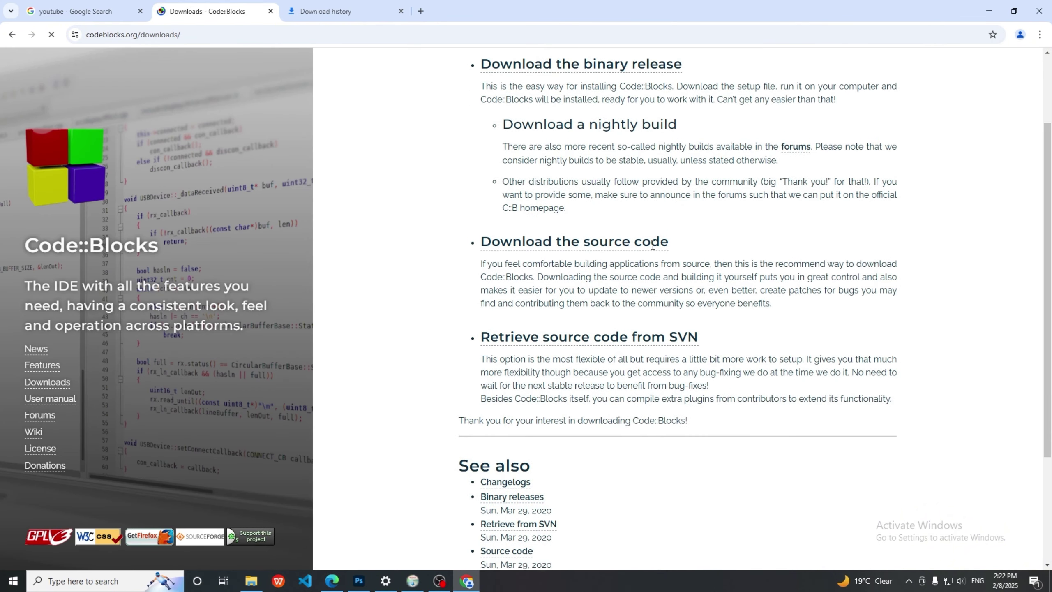
click(511, 336)
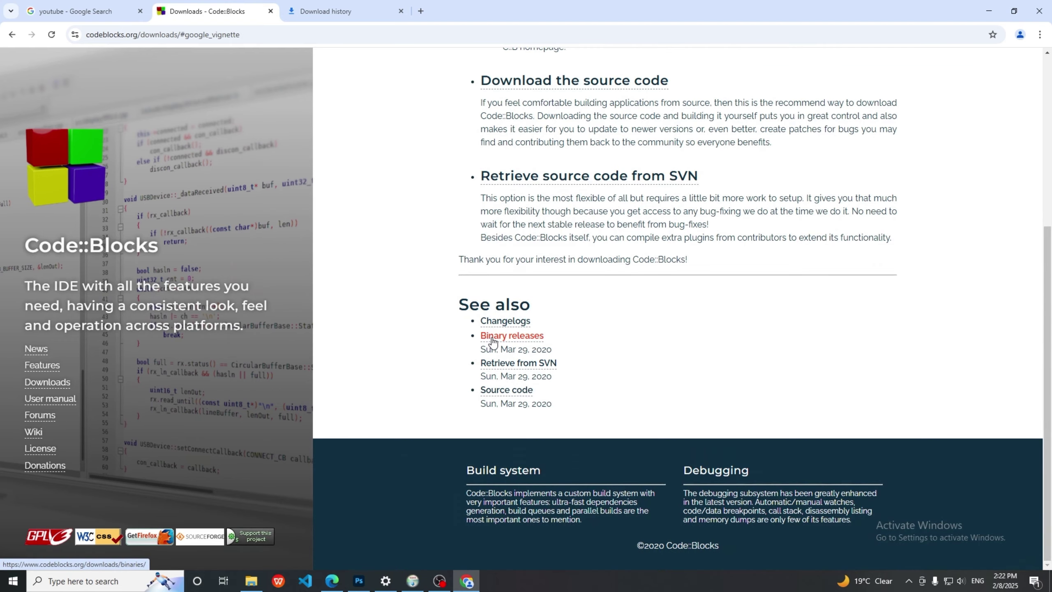
click(837, 119)
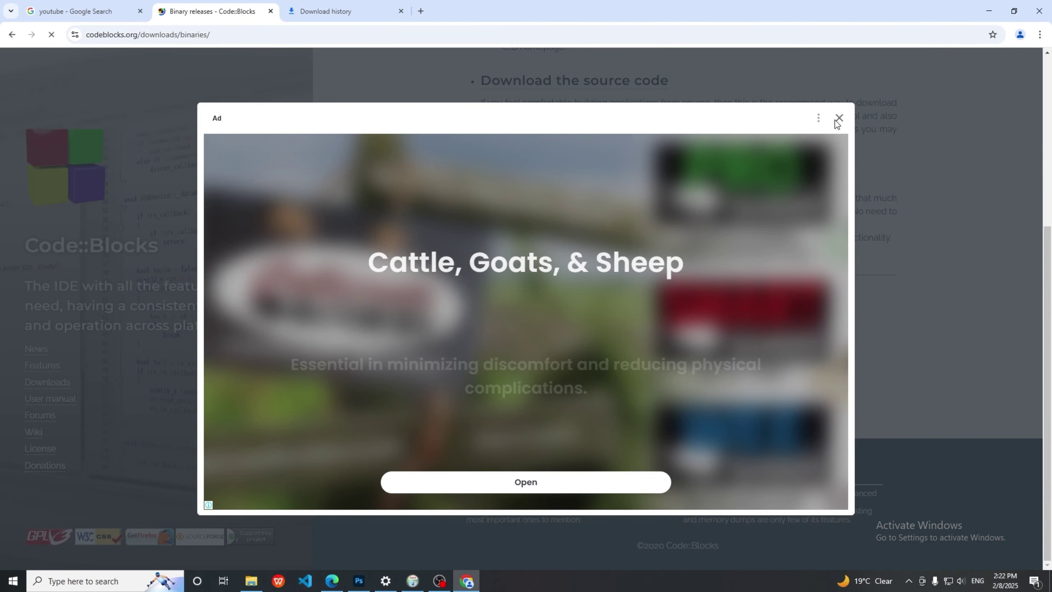
Download codeblocks-20.03mingw-setup.exe for Windows from FossHUB and check its progress in the download history.
scroll(577, 316, down, 4)
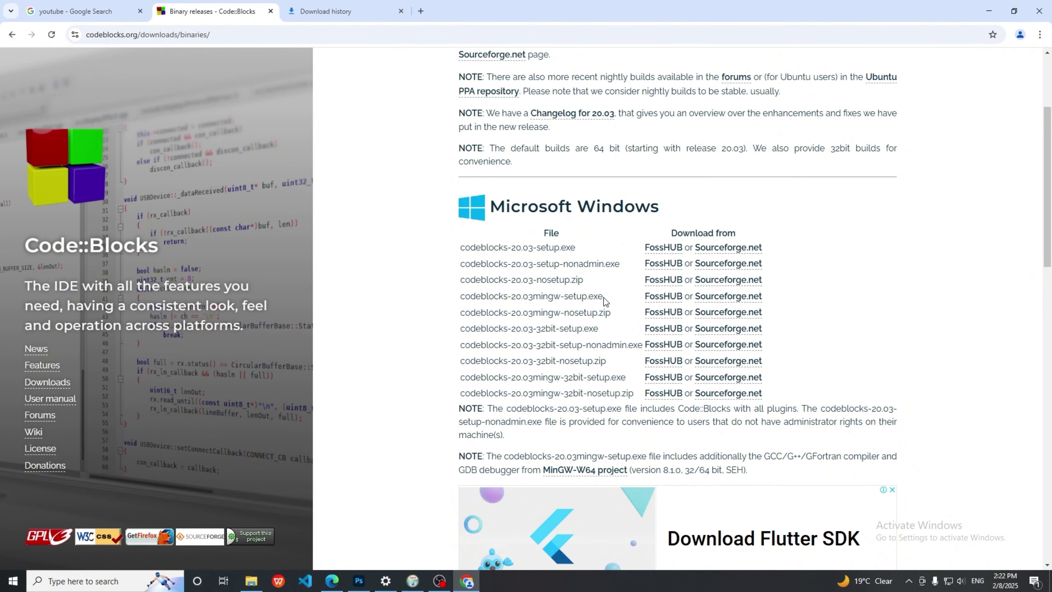
click(661, 296)
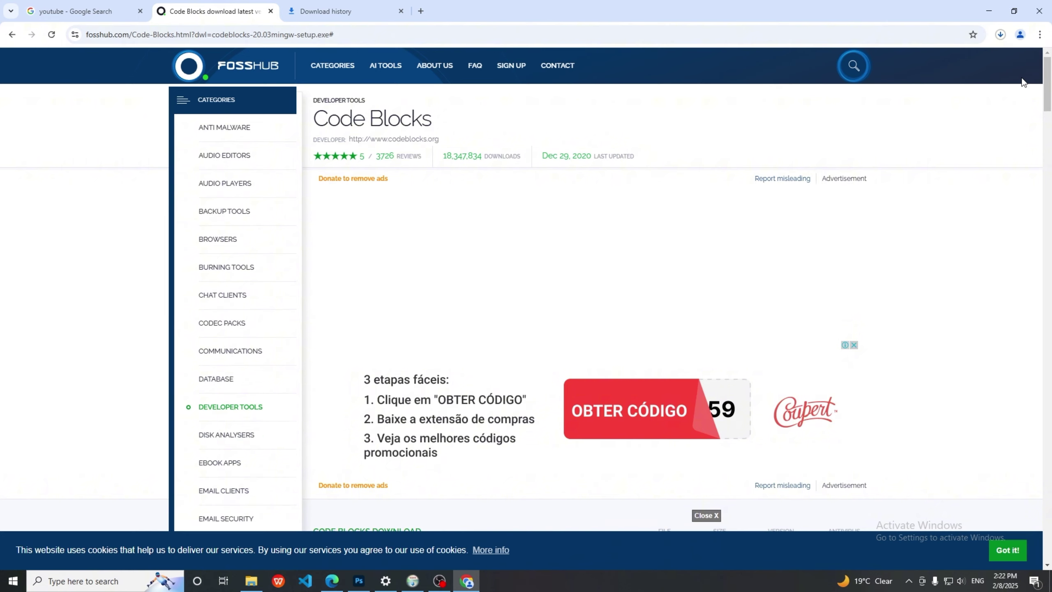
click(386, 13)
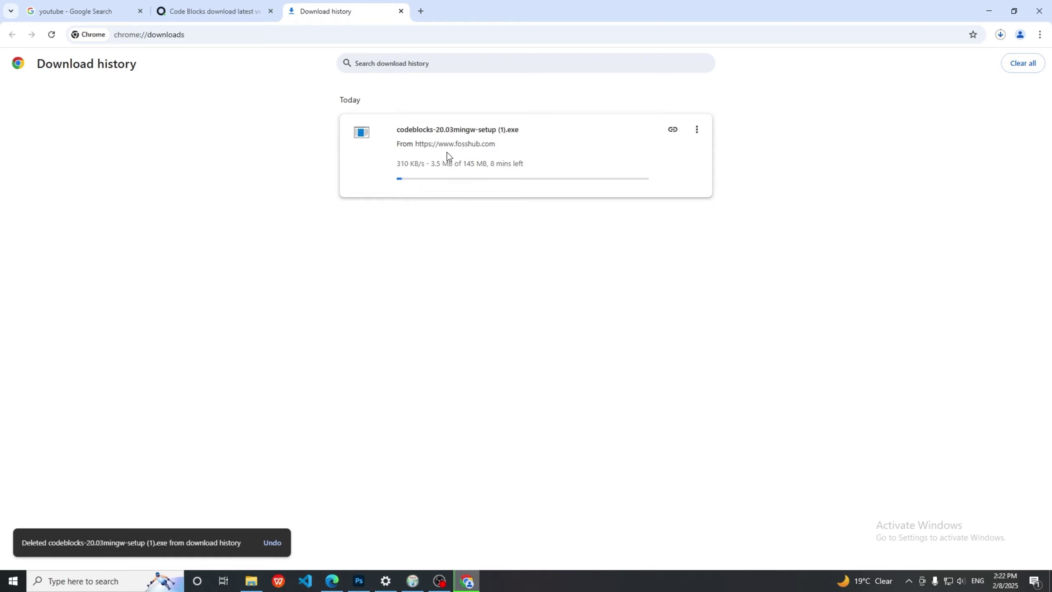
Switch to File Explorer, run codeblocks-20.03mingw-setup from the Downloads folder and accept the license agreement.
click(251, 580)
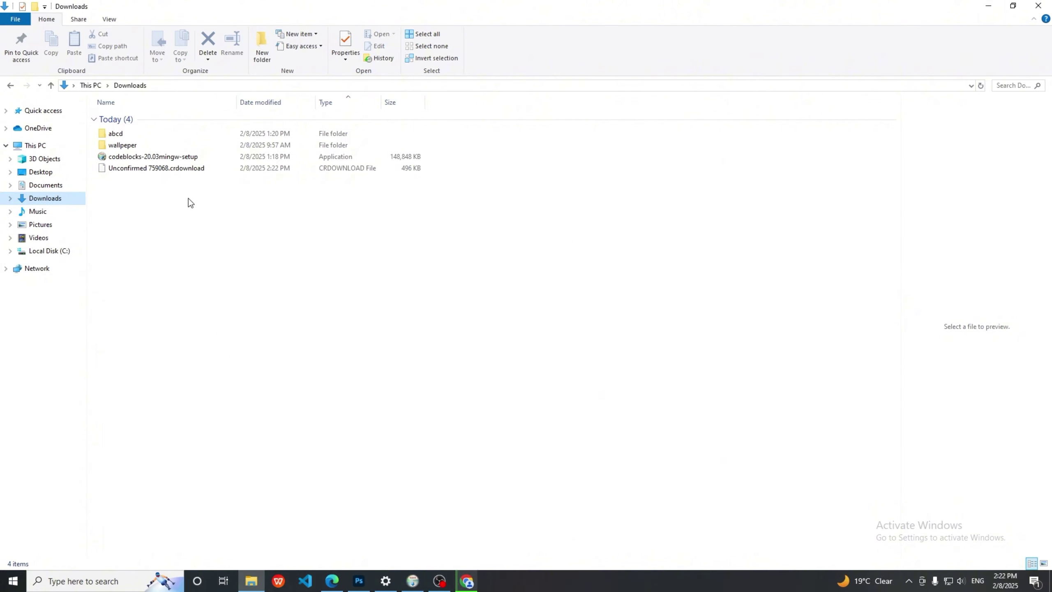
double_click(175, 156)
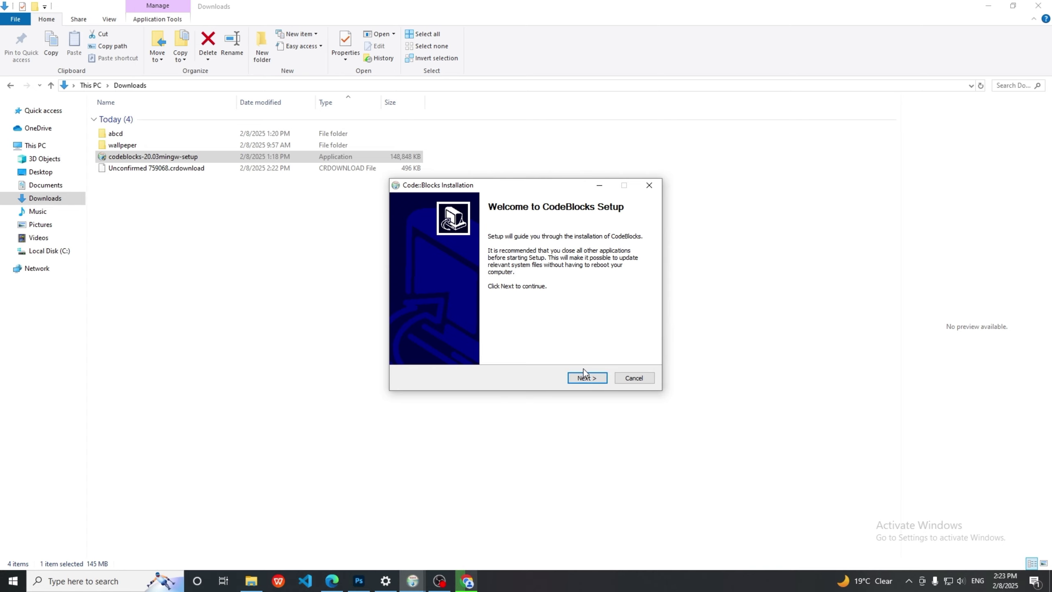
click(584, 378)
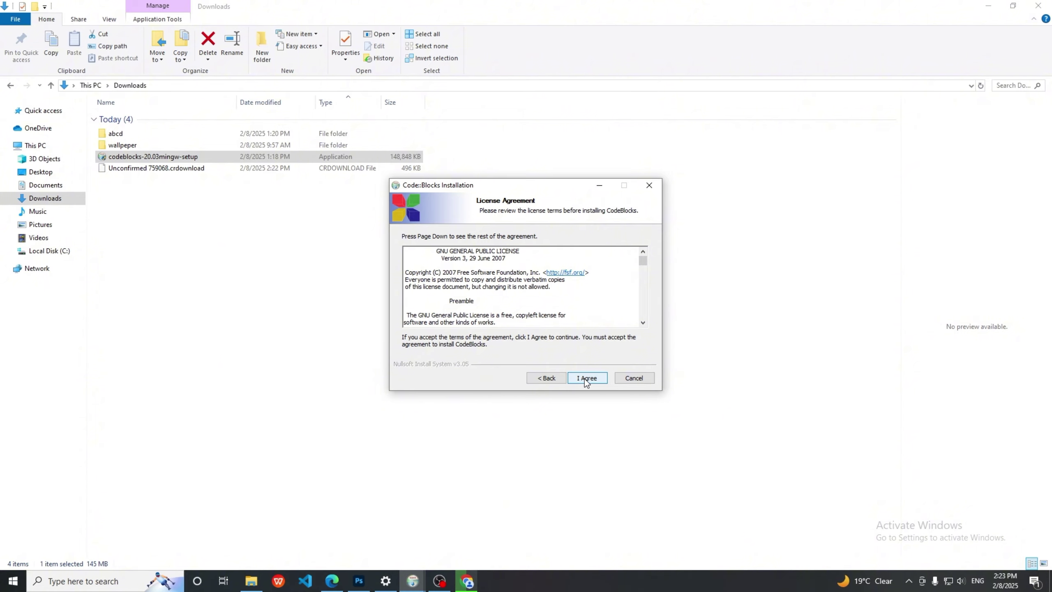
click(585, 378)
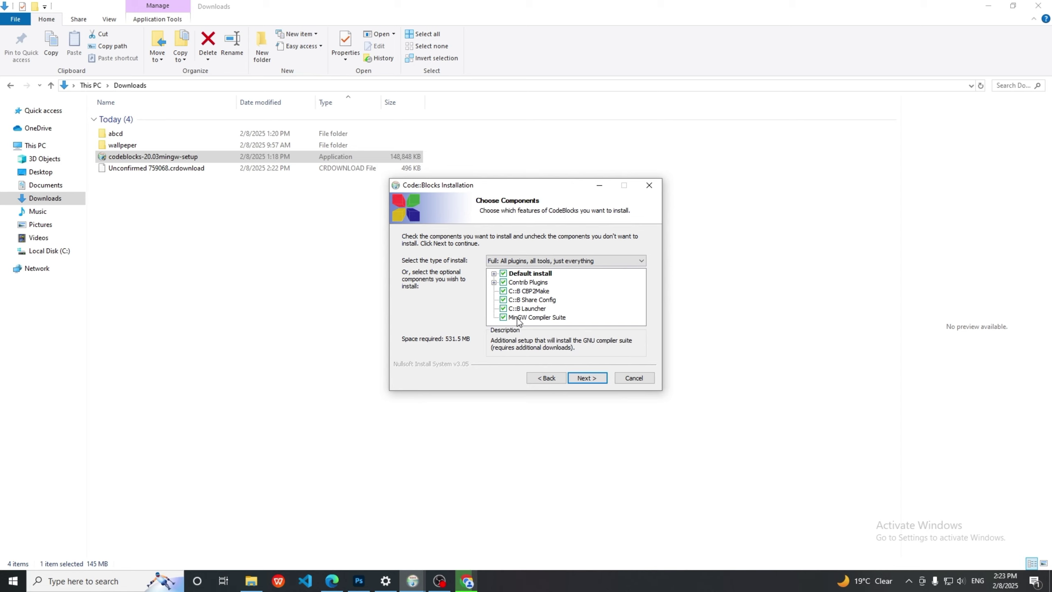
Keep the full component selection and the destination folder C:\Program Files\CodeBlocks, and start the installation.
click(587, 380)
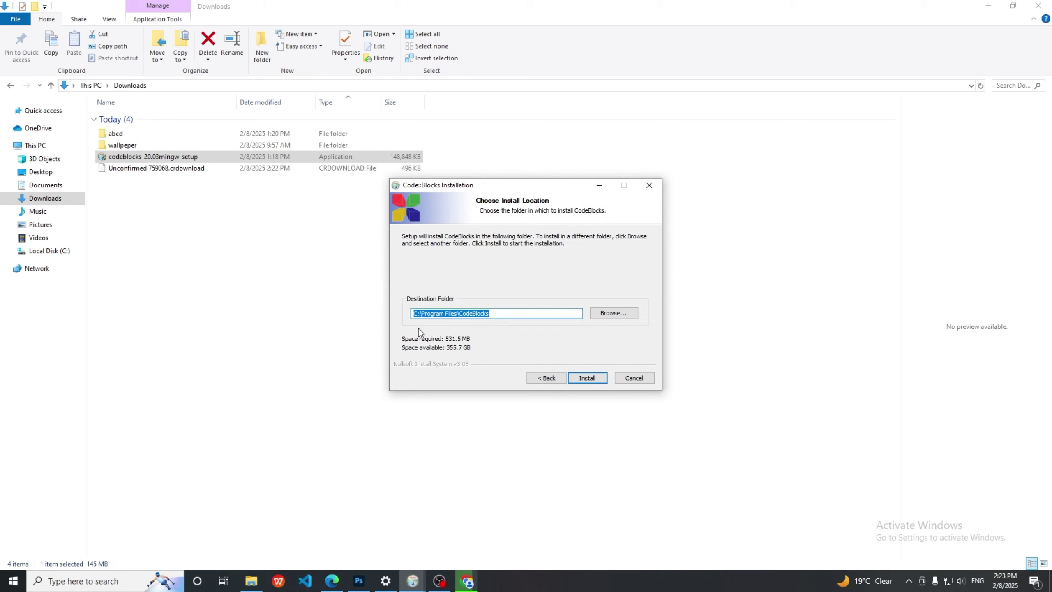
click(501, 314)
drag(501, 314, 410, 313)
click(588, 378)
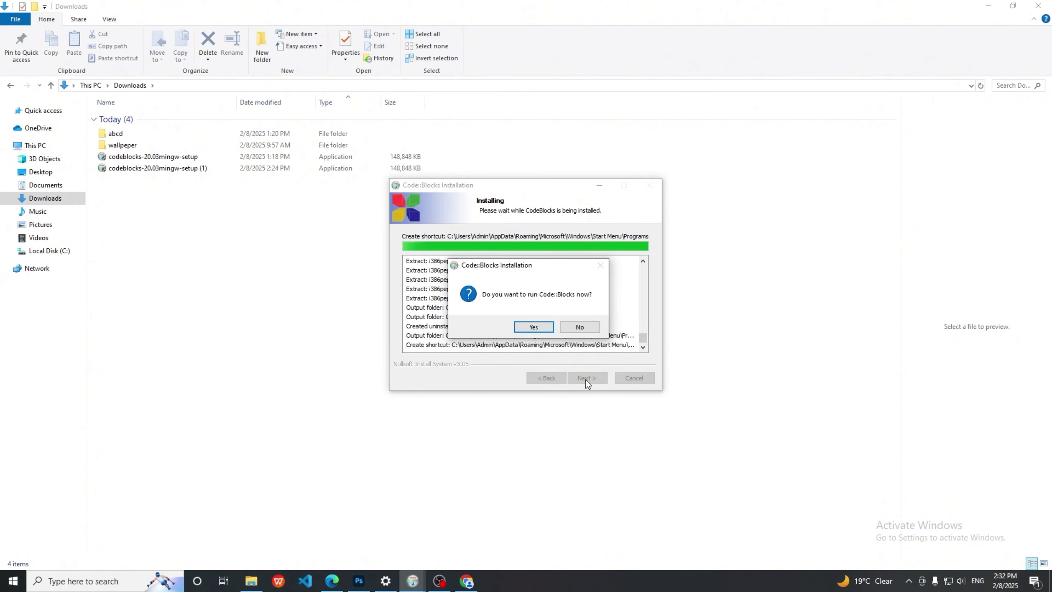
Choose to run Code::Blocks right after installation and finish the setup wizard.
click(534, 326)
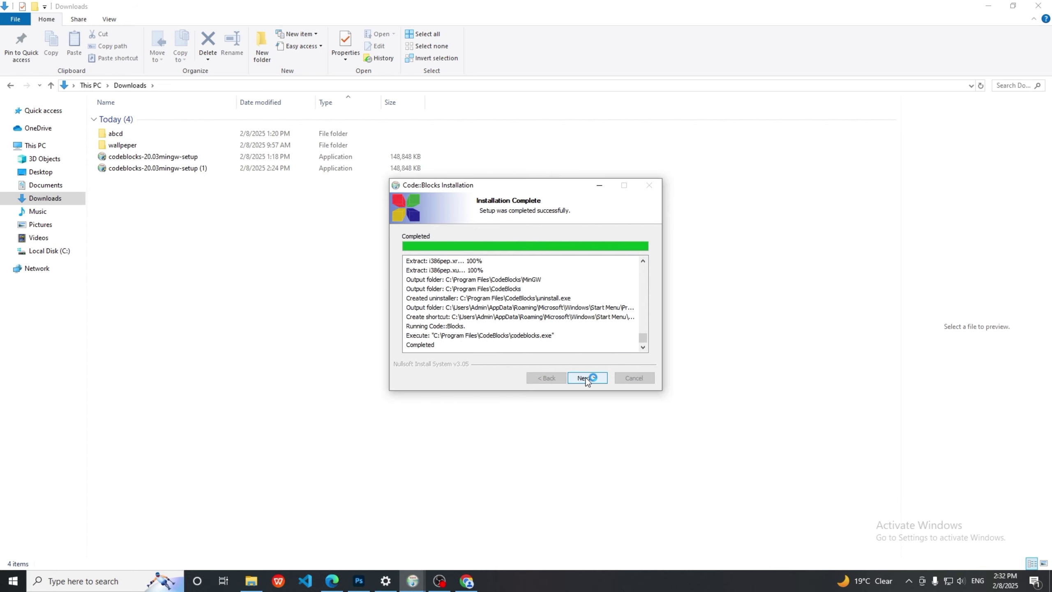
click(587, 378)
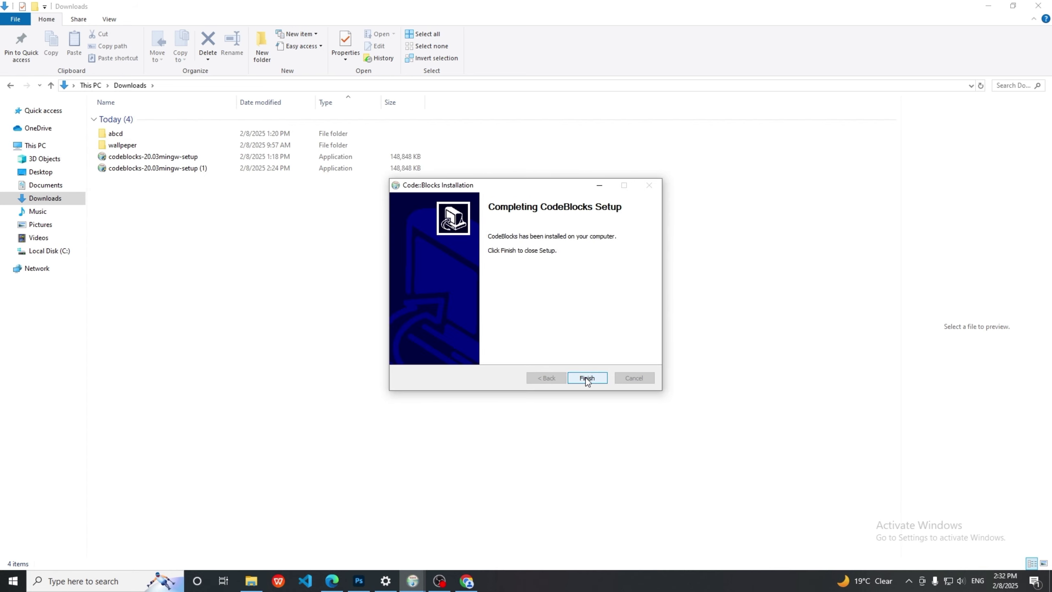
click(588, 378)
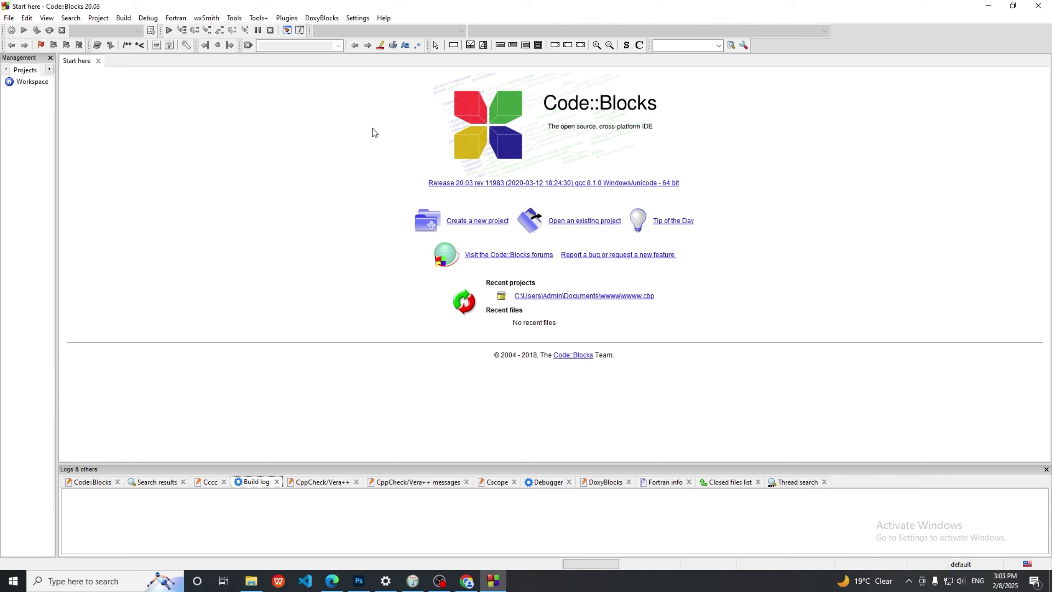
Examine the global compiler settings, checking the selected compiler, its flags and the toolchain executables.
click(359, 18)
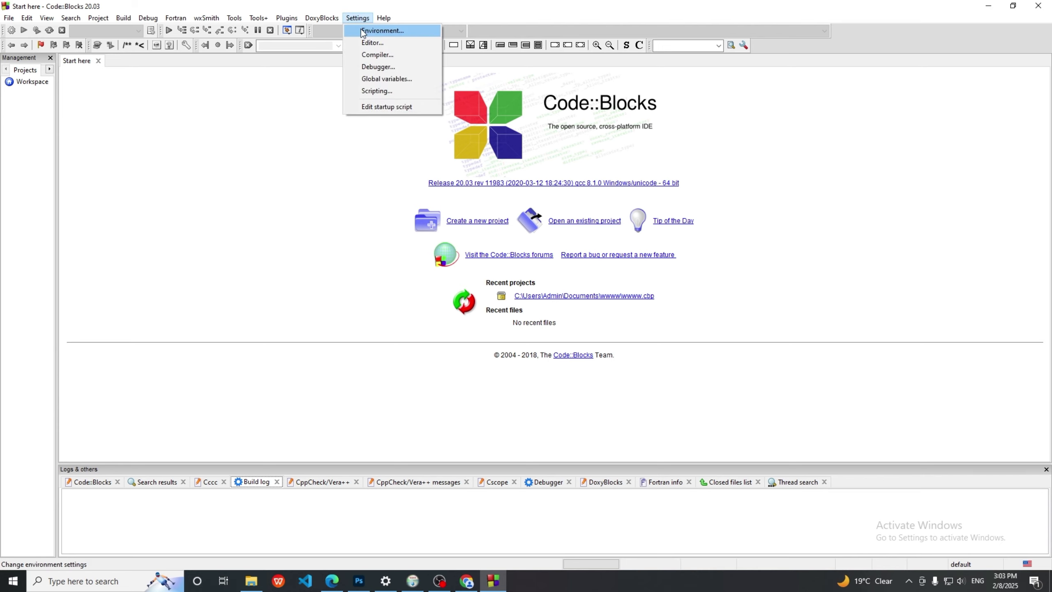
click(374, 55)
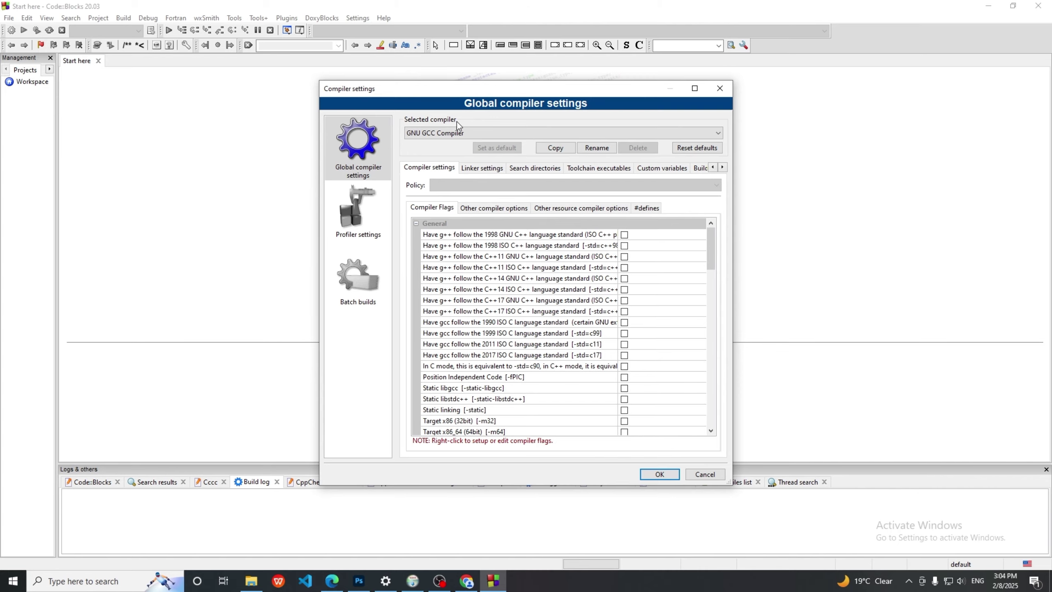
mouse_move(713, 240)
mouse_down()
mouse_move(714, 399)
mouse_move(722, 232)
mouse_up()
click(608, 169)
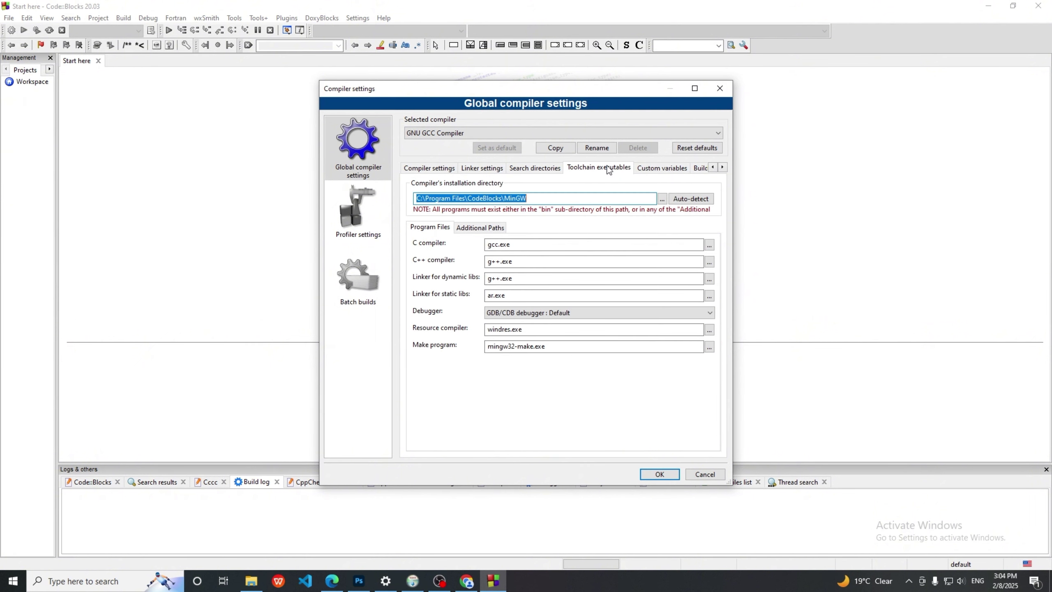
click(431, 168)
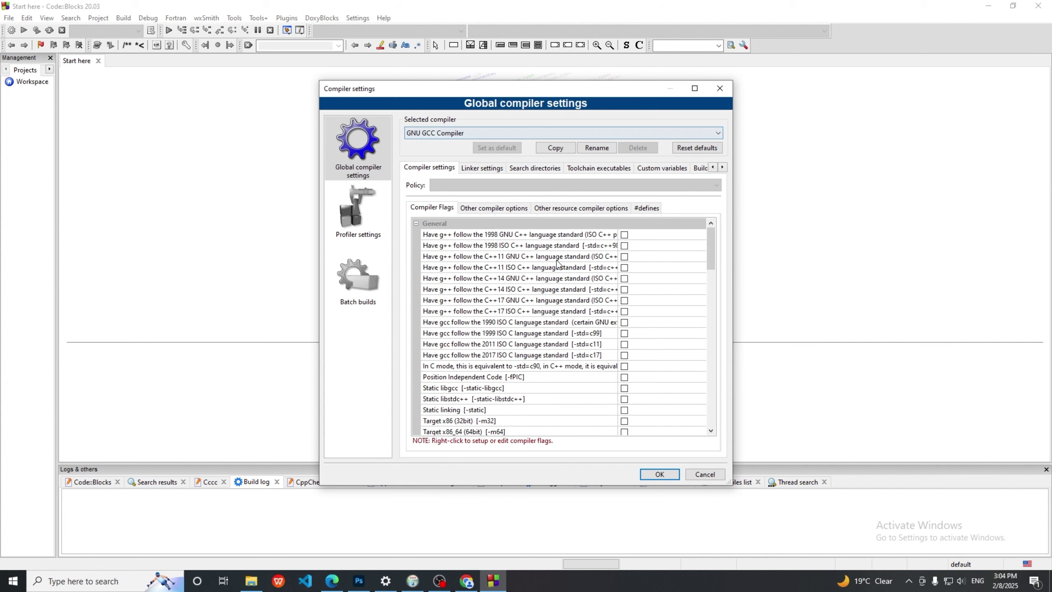
click(660, 473)
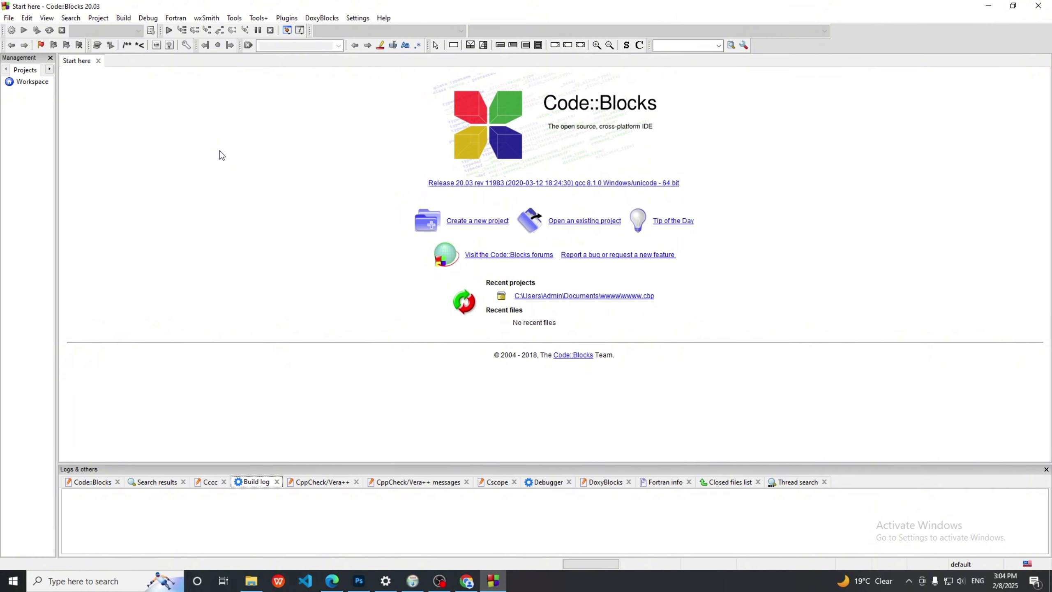
Start a new project from the Console application template with C++ as the language.
click(5, 18)
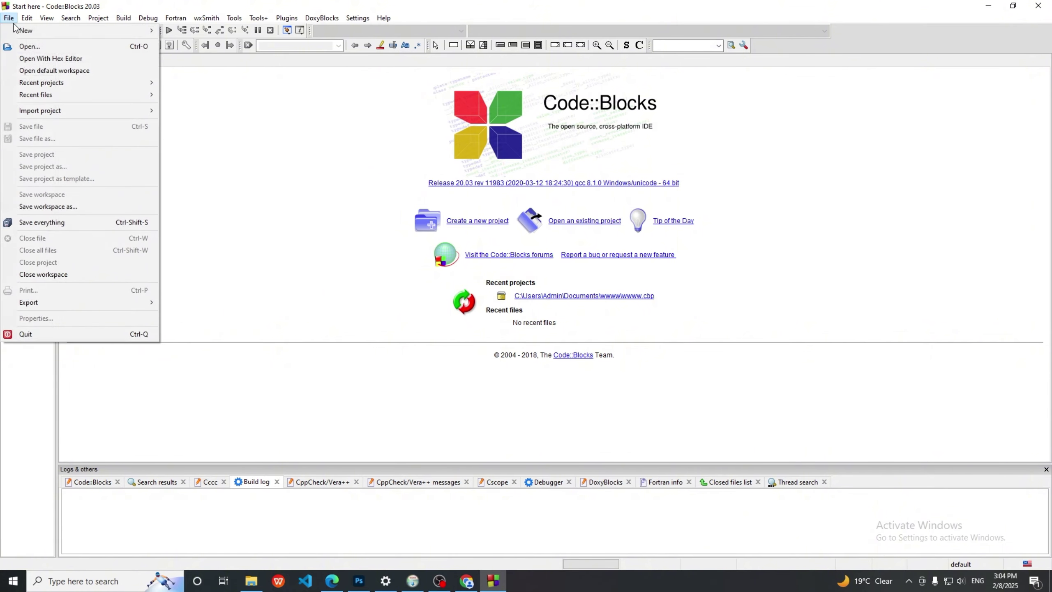
mouse_move(24, 26)
click(204, 59)
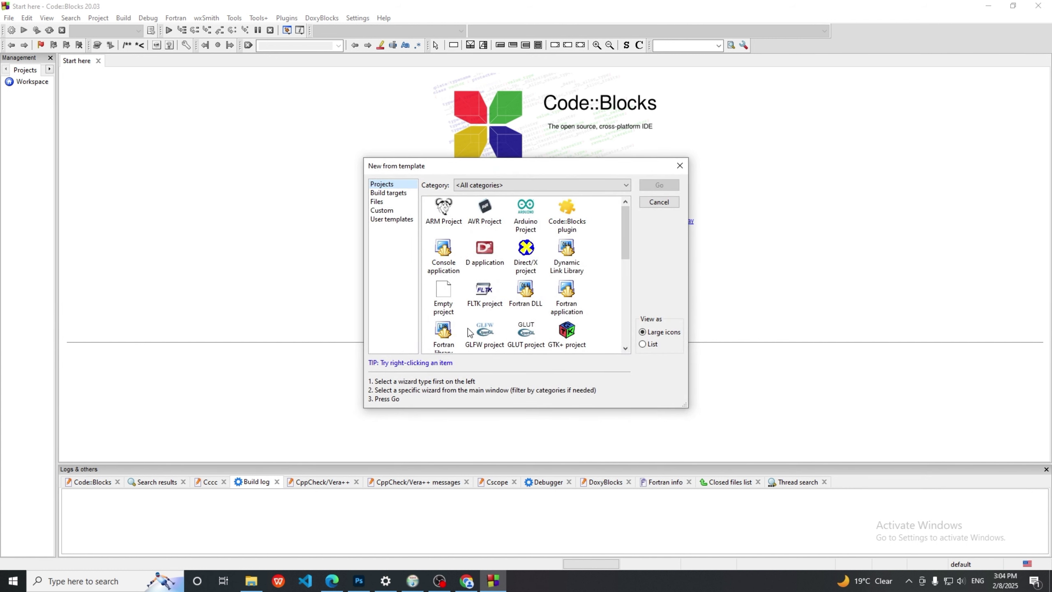
click(443, 255)
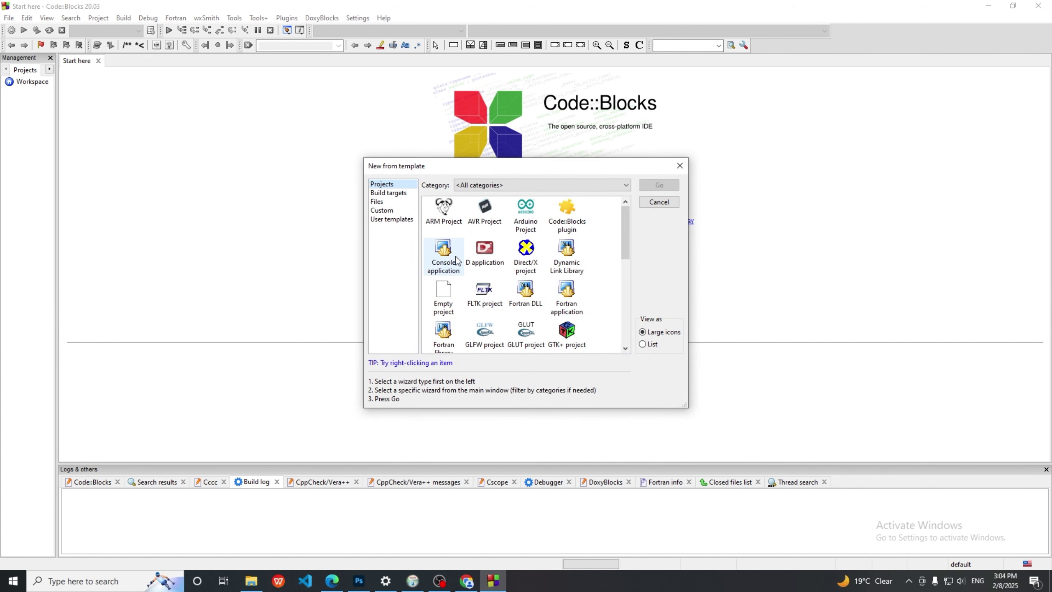
click(654, 187)
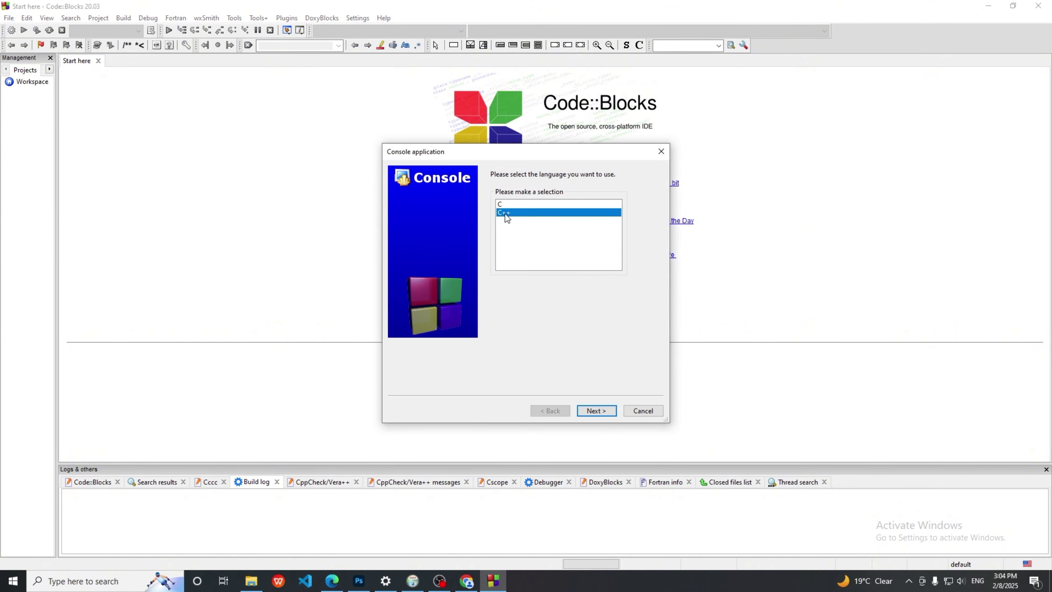
click(591, 411)
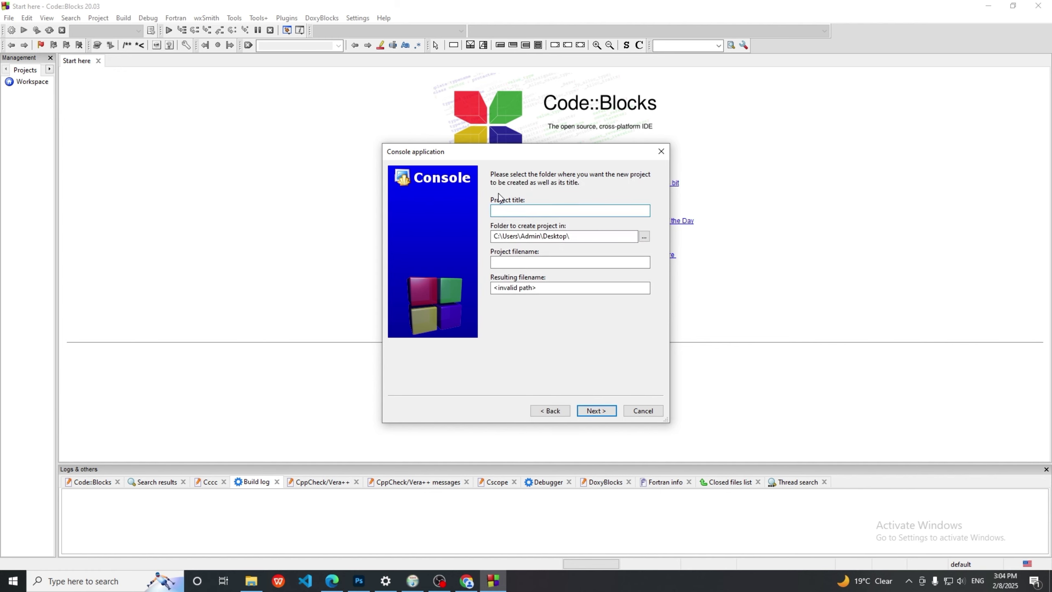
Title the project Hello World and complete the console application wizard.
text(Hello )
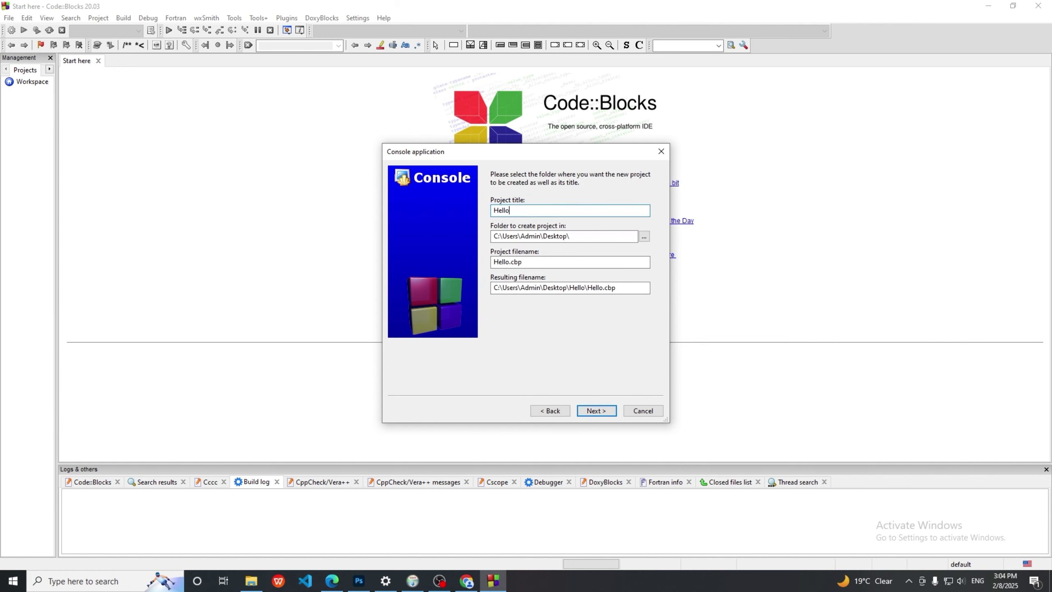
text(World)
click(595, 415)
click(603, 411)
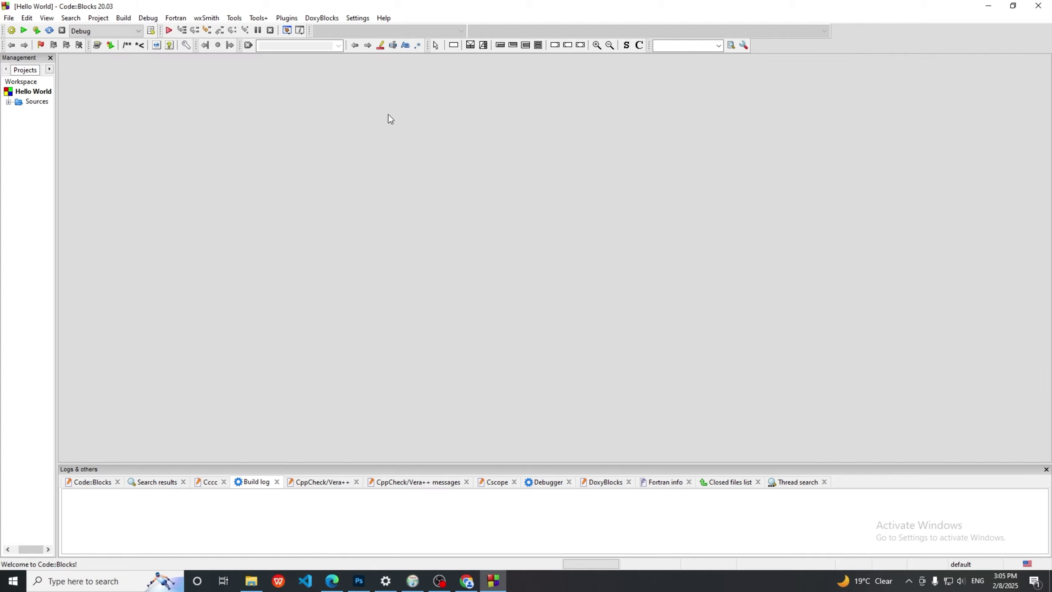
Open main.cpp from the project's sources and begin it with #include<iostream> and using namespace std;.
click(9, 103)
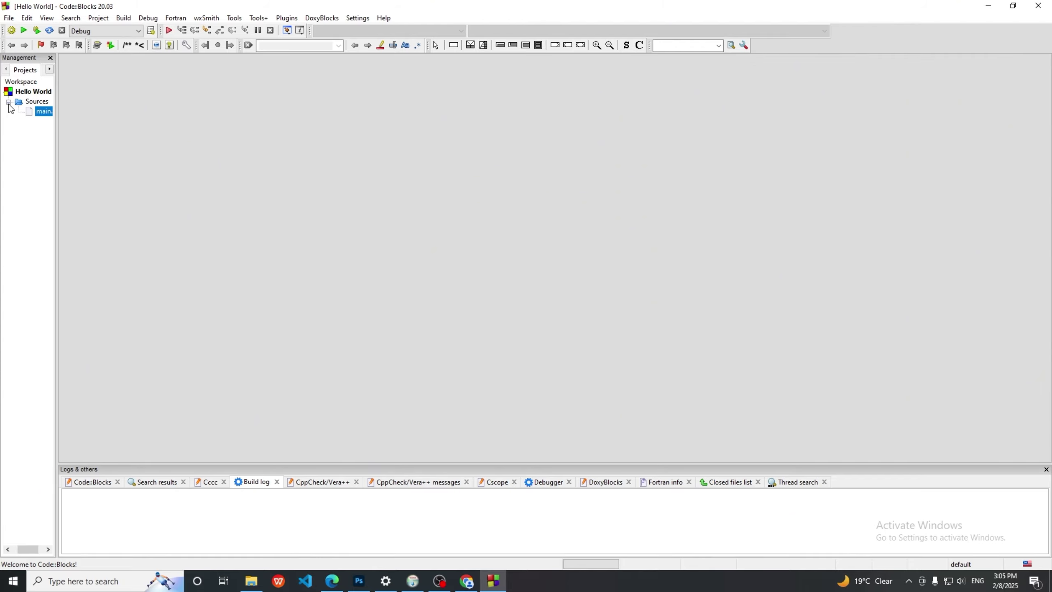
double_click(47, 114)
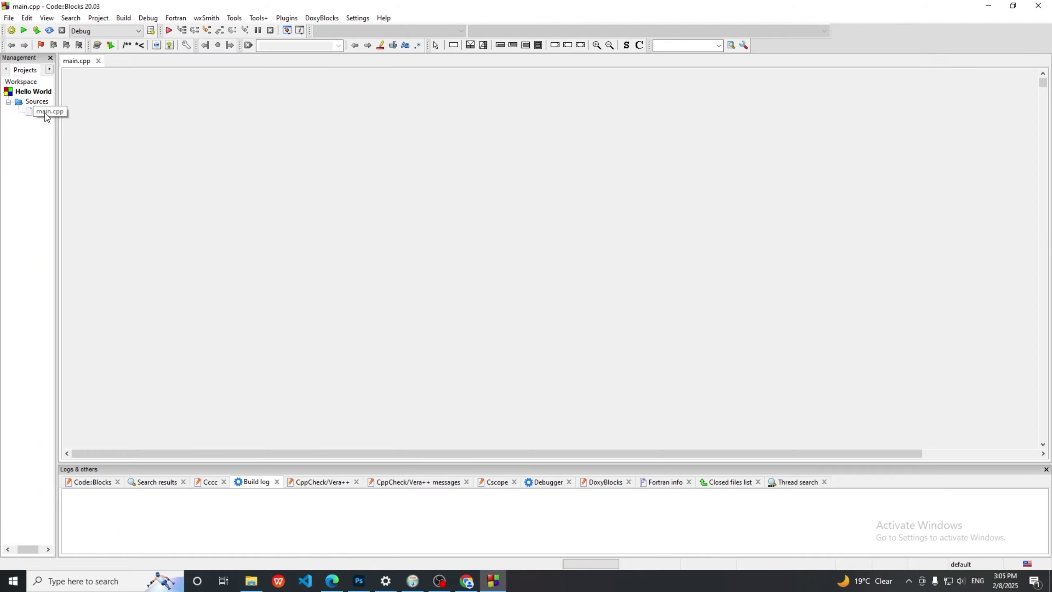
click(125, 73)
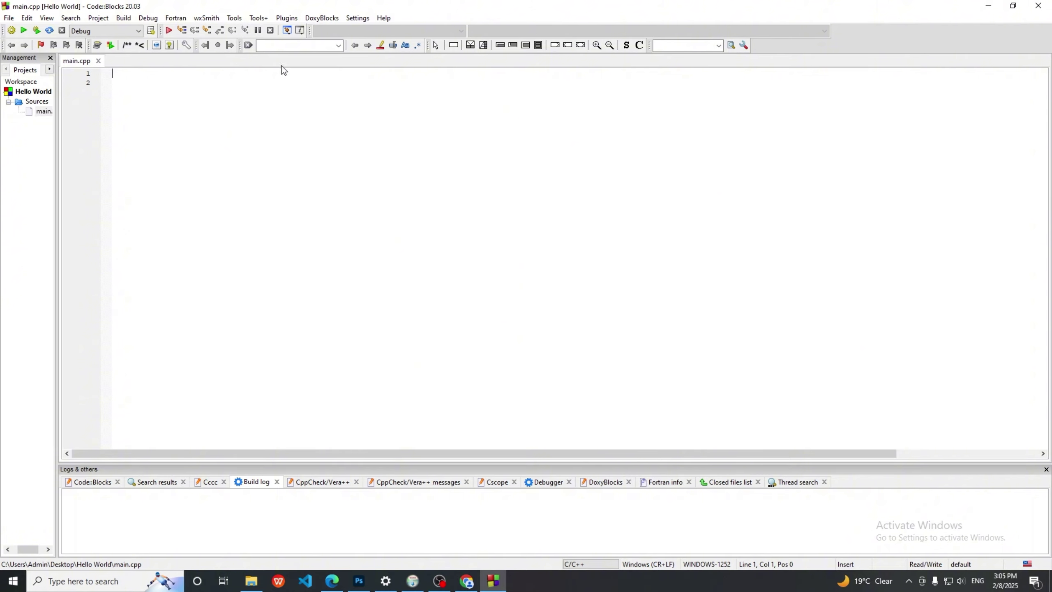
text(#include<)
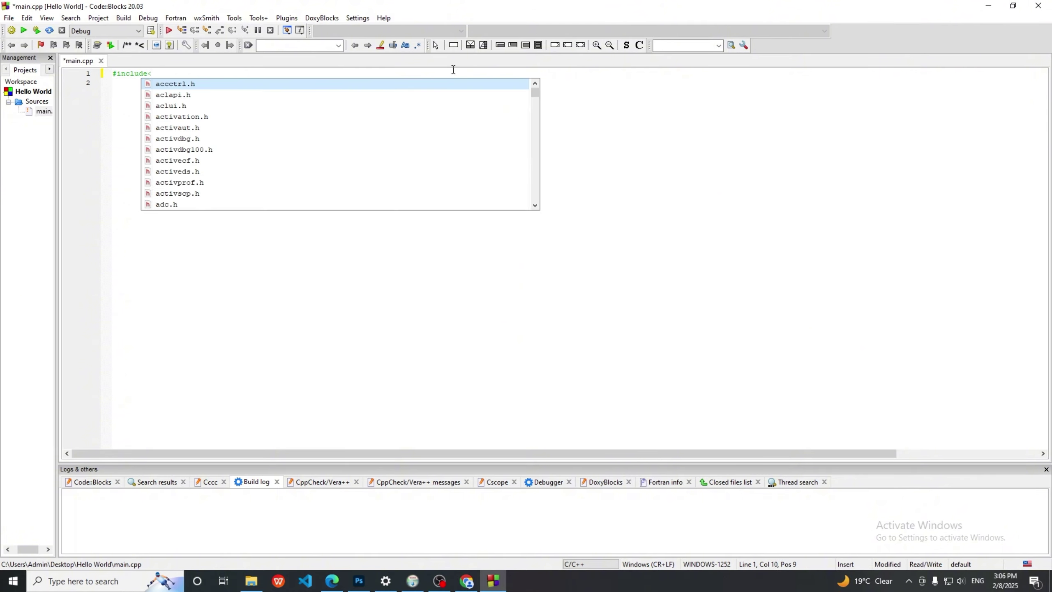
text(iostream>)
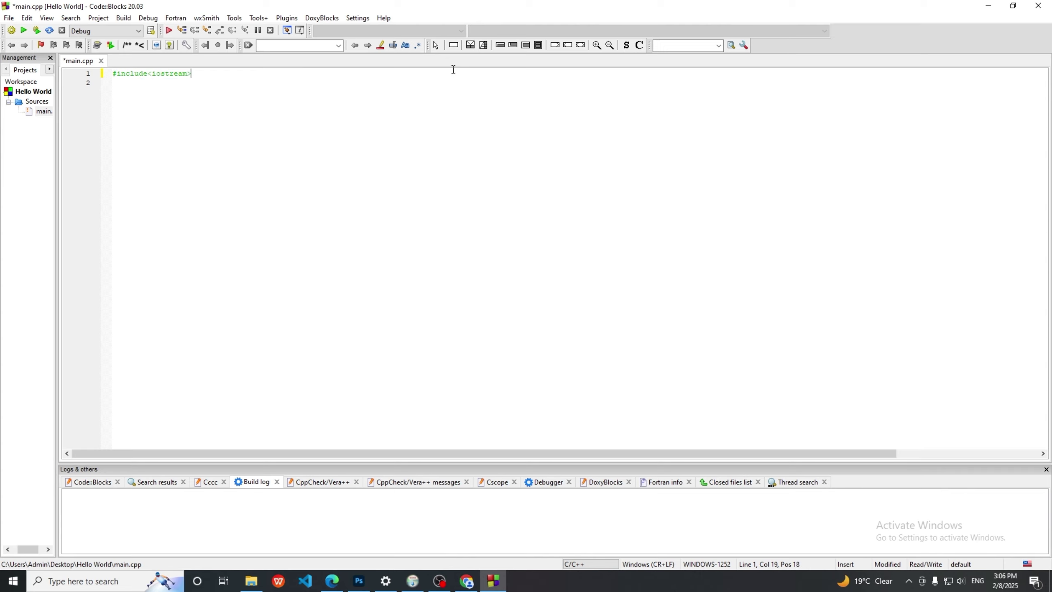
key(Return)
text(using namesp)
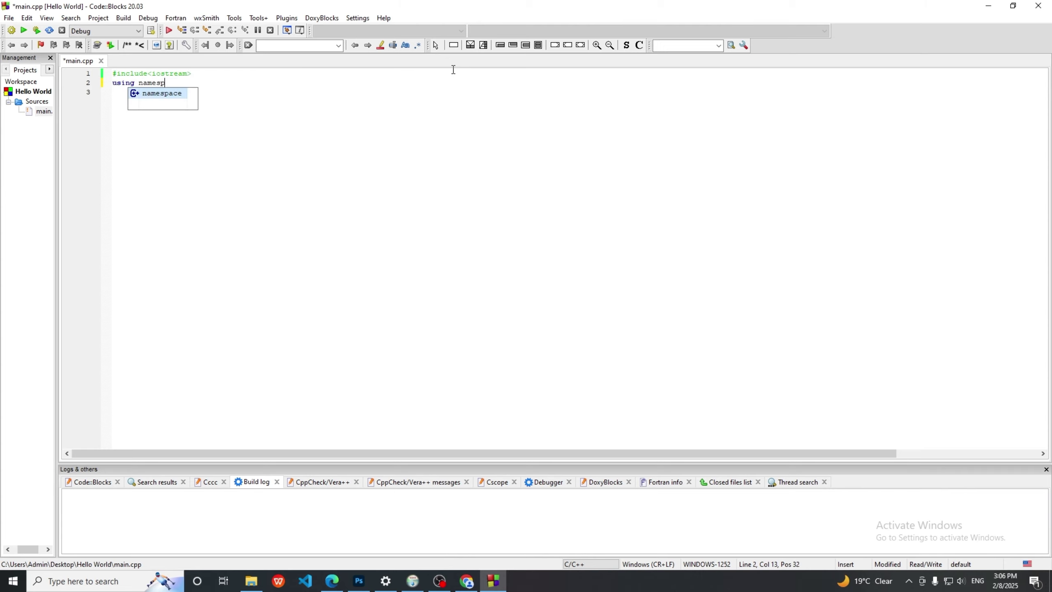
text(ace std;)
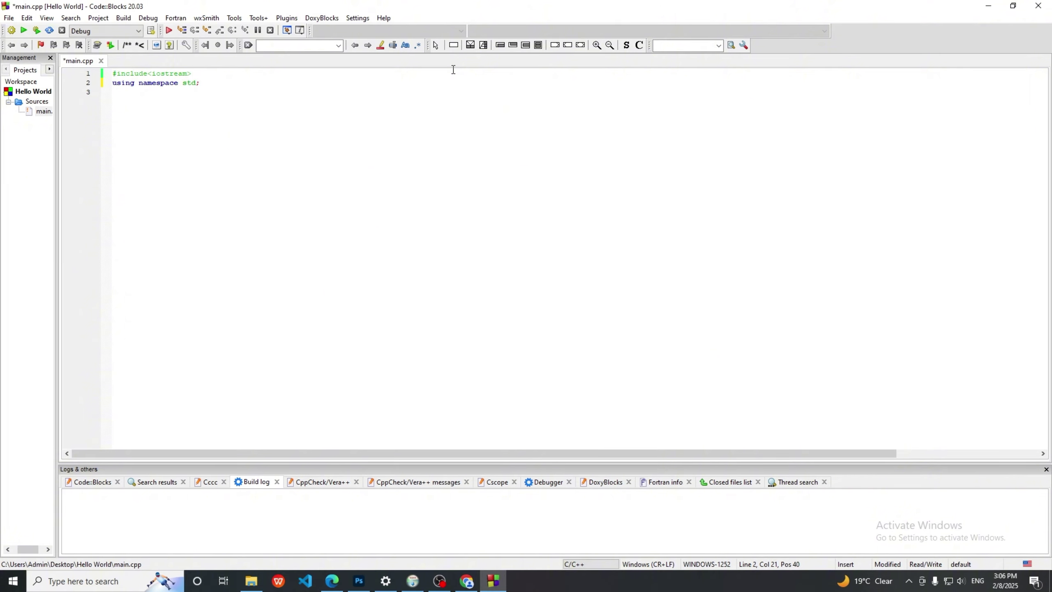
Add an int main() function with braces and start a cout statement inside it whose text begins "Hello World :: co".
key(Return)
text(int main()
key(Return)
text({)
key(Return)
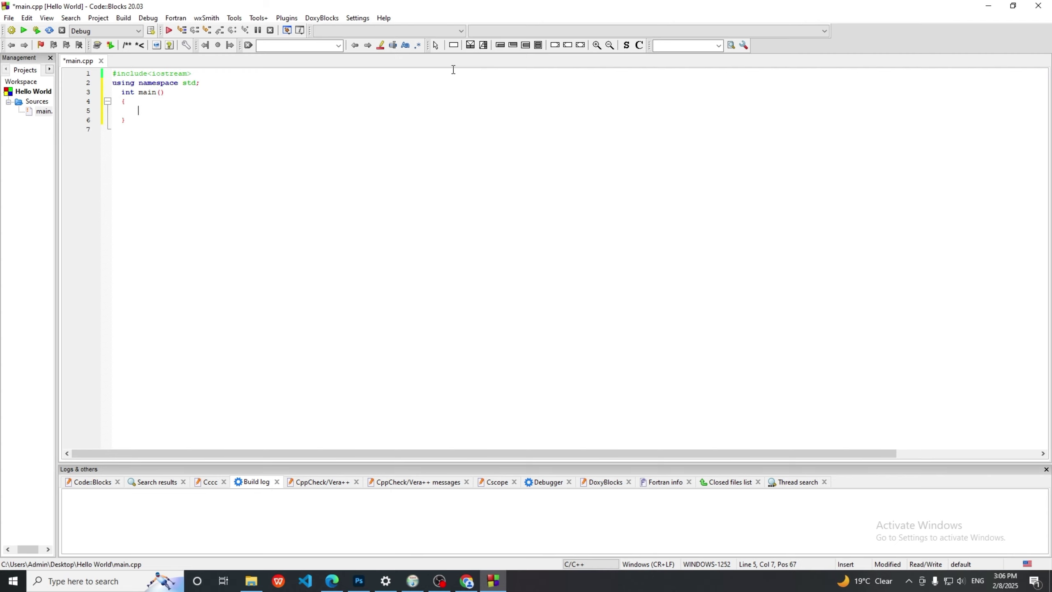
text(cout<<"Hello Worl)
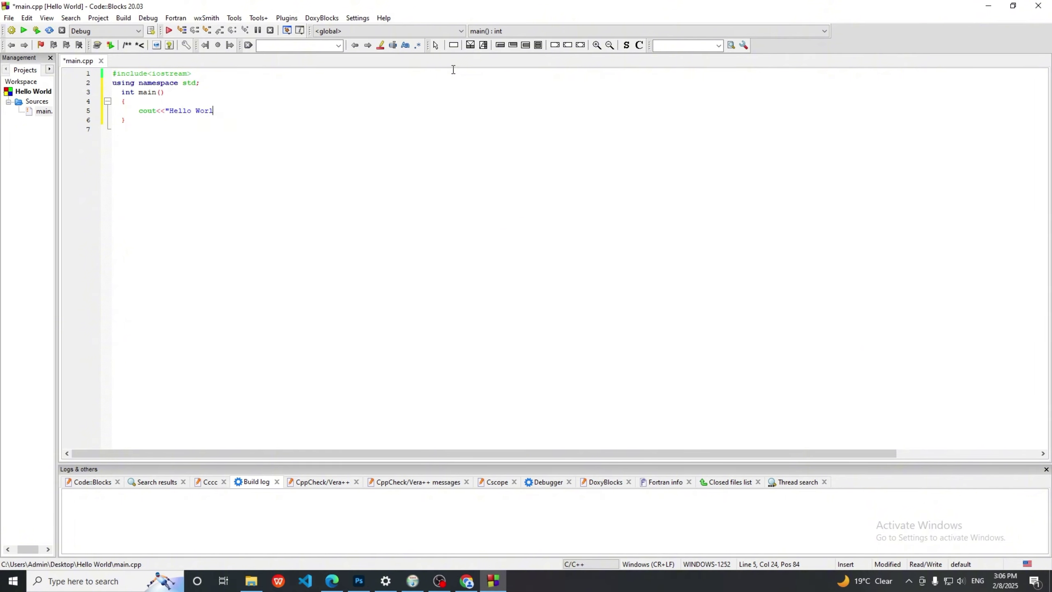
text(d :: cod)
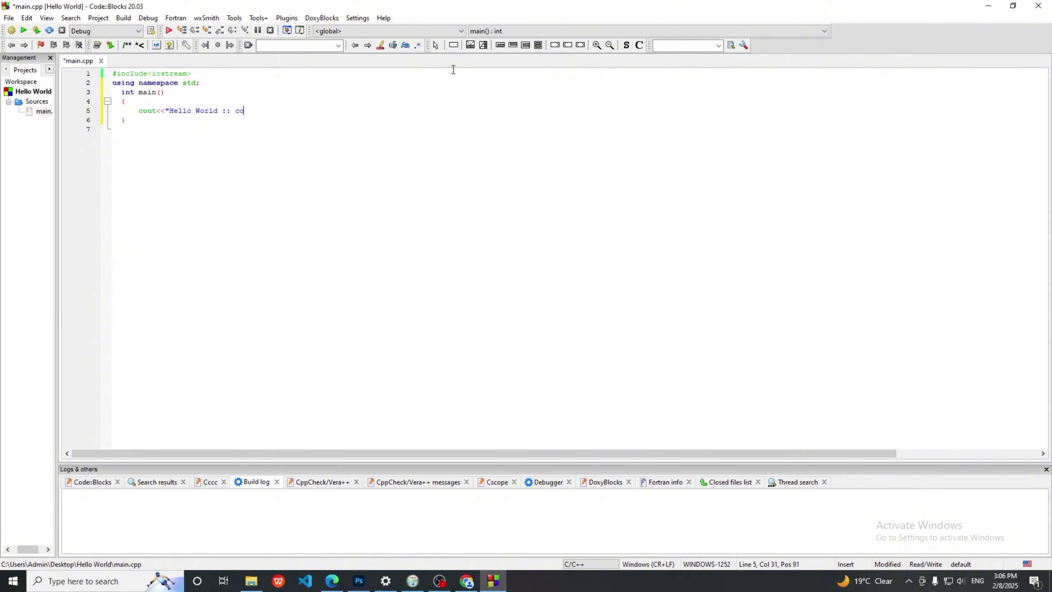